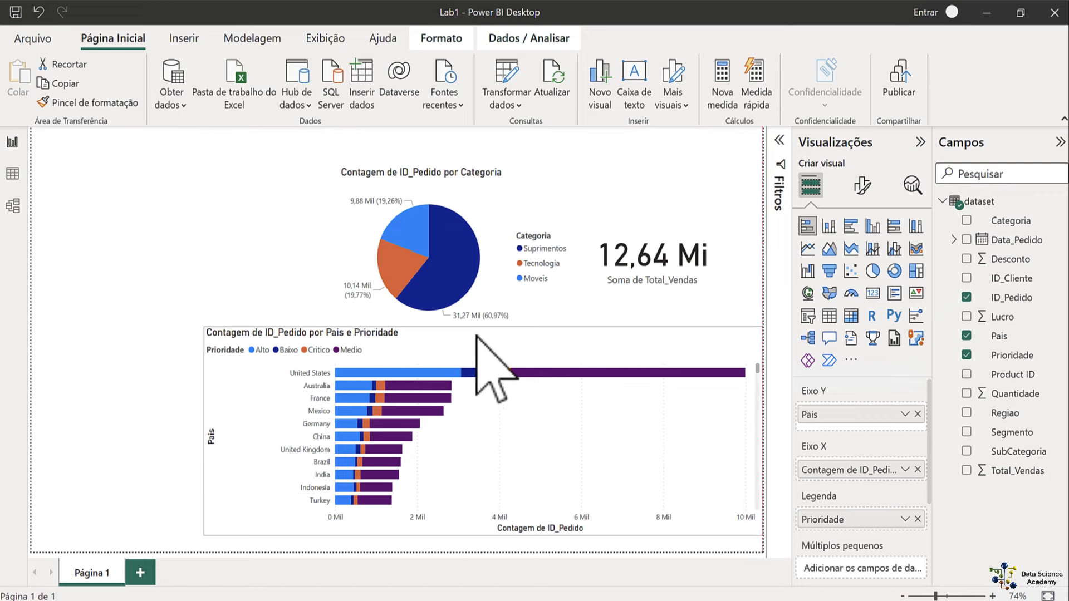
Step: Resize the country and priority bar chart so it fits beneath the pie chart, aligned with its left edge
left_click(209, 330)
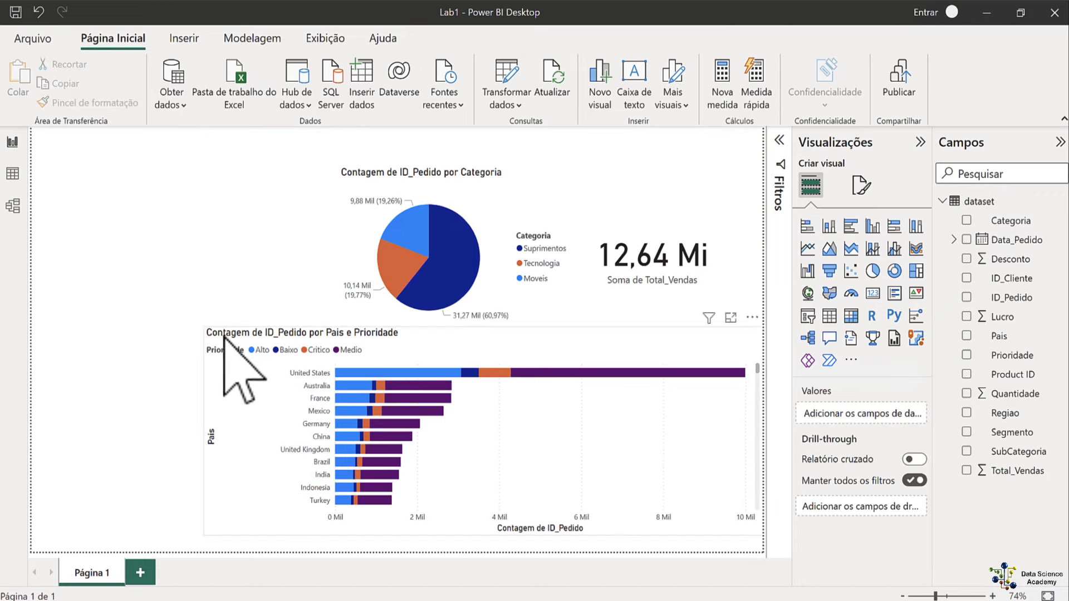
left_click(219, 334)
left_click_drag(181, 308, 348, 334)
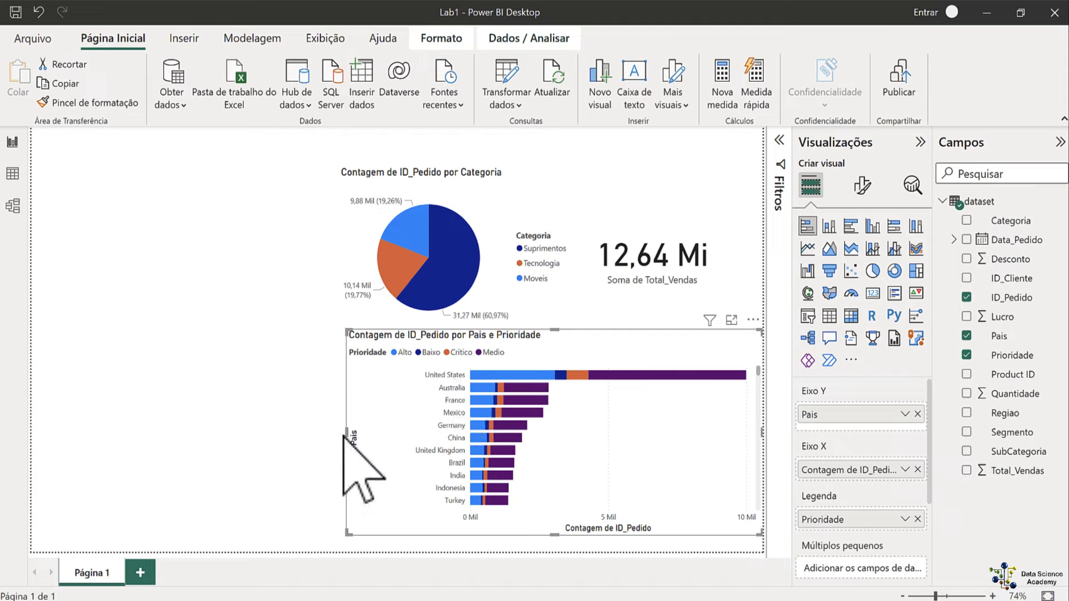
mouse_move(341, 436)
left_mouse_down()
mouse_move(308, 432)
mouse_move(363, 437)
left_mouse_up()
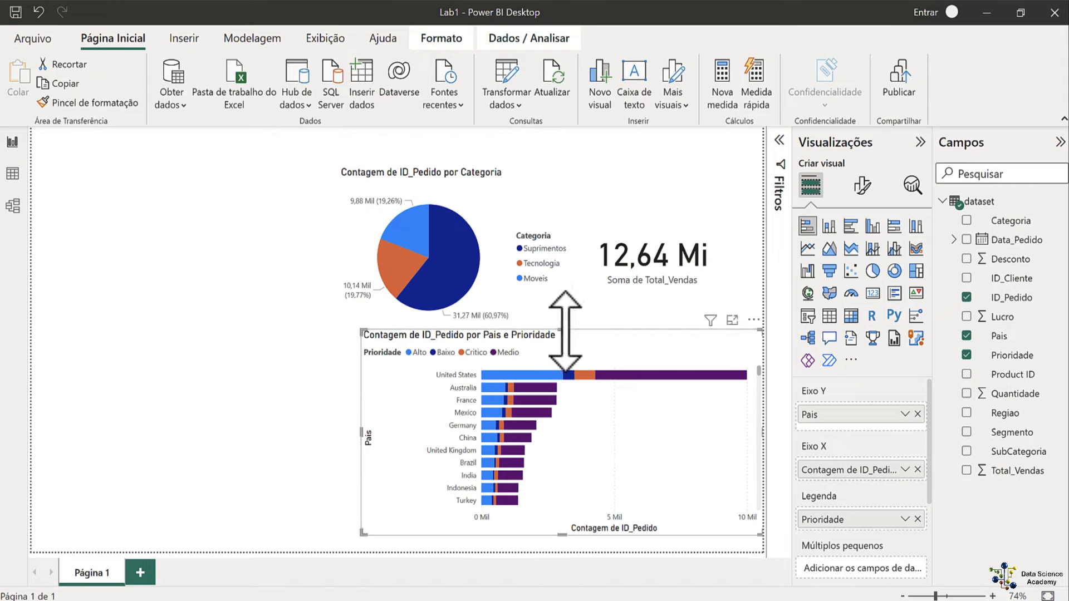
left_click_drag(565, 331, 565, 362)
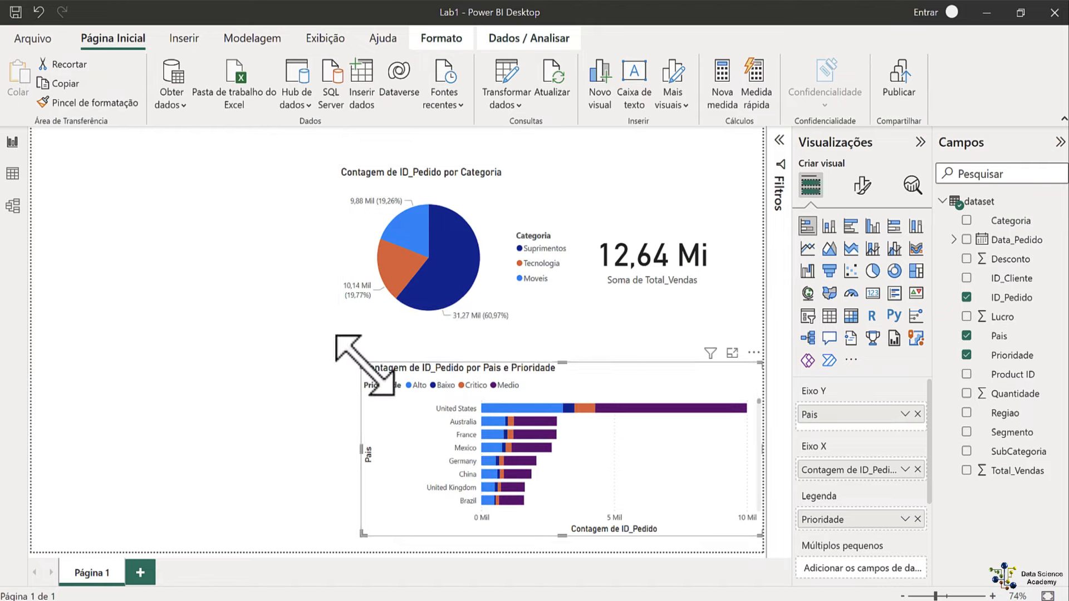
left_click_drag(365, 364, 337, 338)
left_click(192, 432)
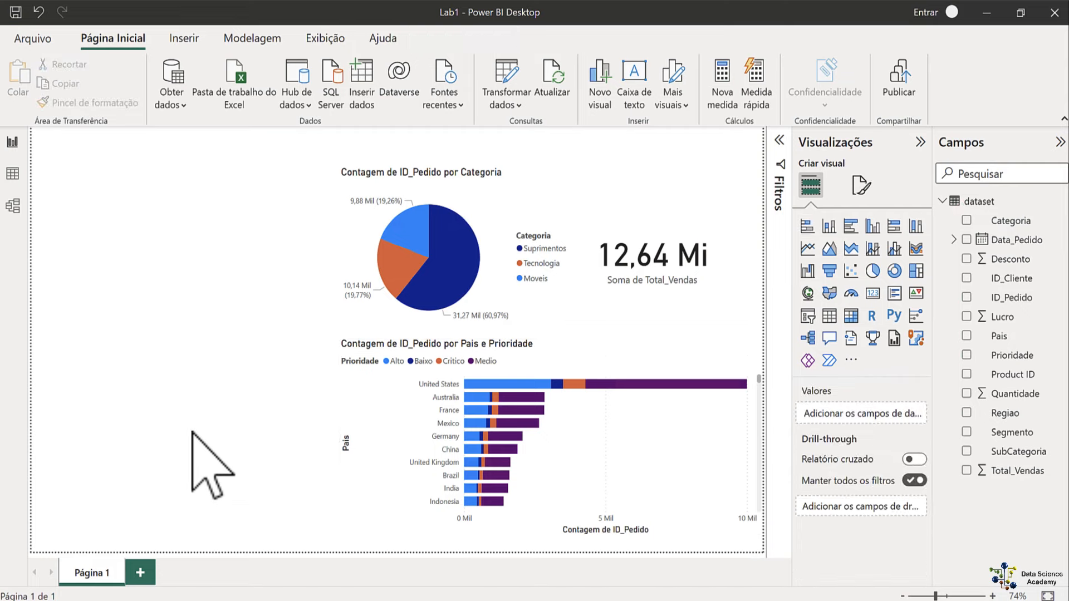
Step: Switch to Requisitos.txt, highlight question 4 about average discount by product subcategory, and return to Power BI Desktop
left_click(579, 585)
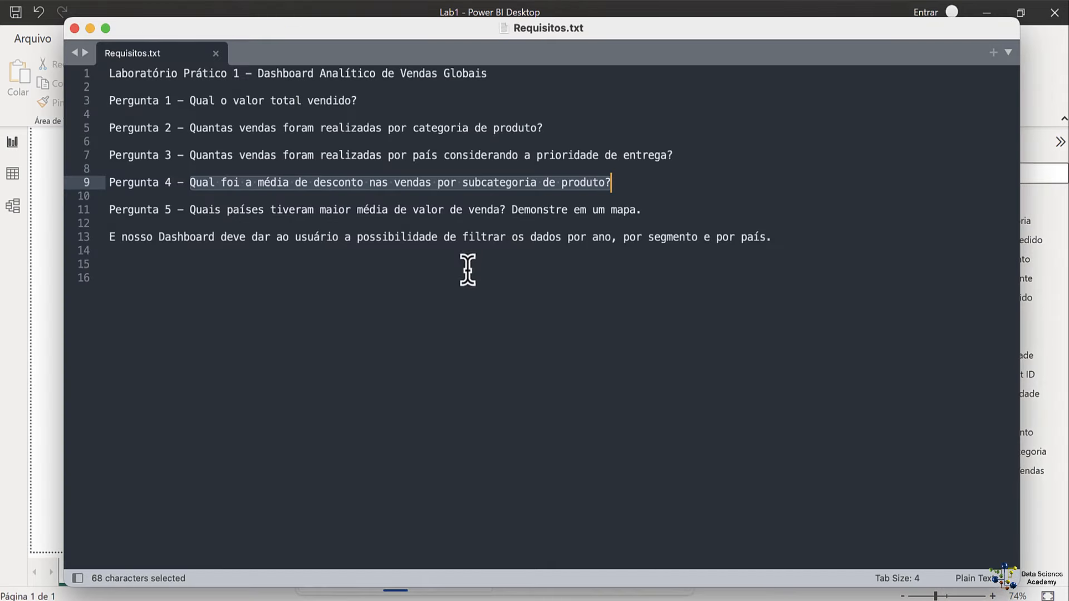
left_click(227, 195)
left_click_drag(190, 182, 631, 186)
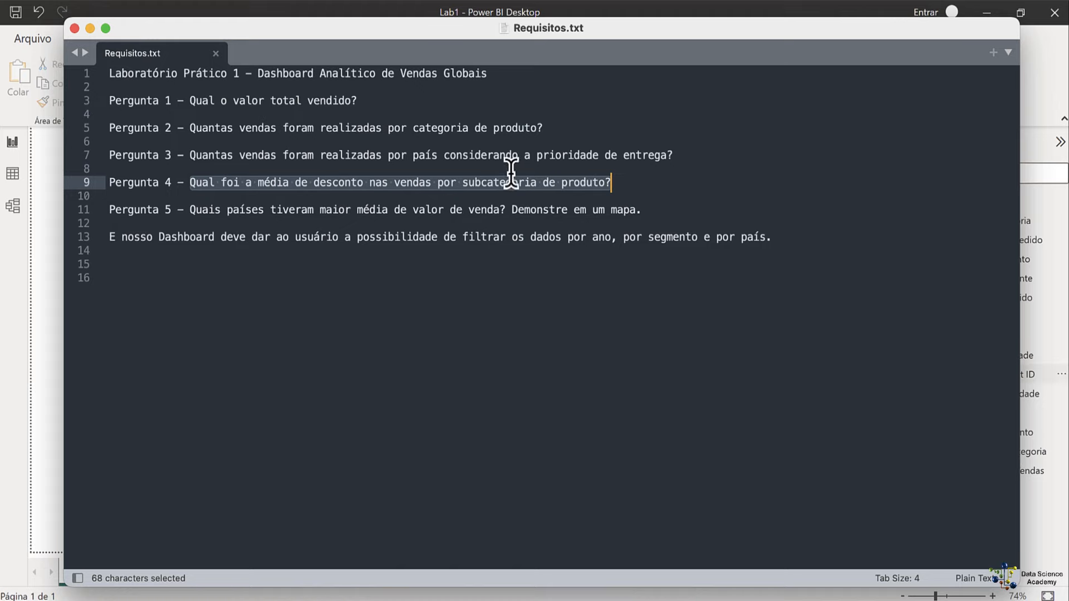
left_click(39, 177)
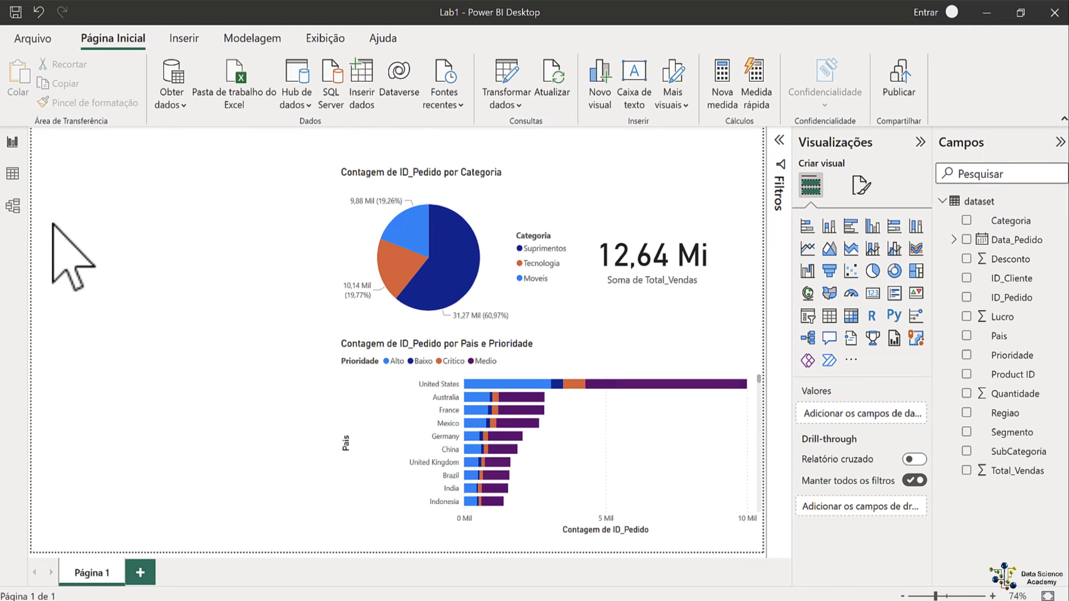
Step: Examine the distinct values of the SubCategoria and Categoria columns in the dataset table without applying a filter
left_click(12, 173)
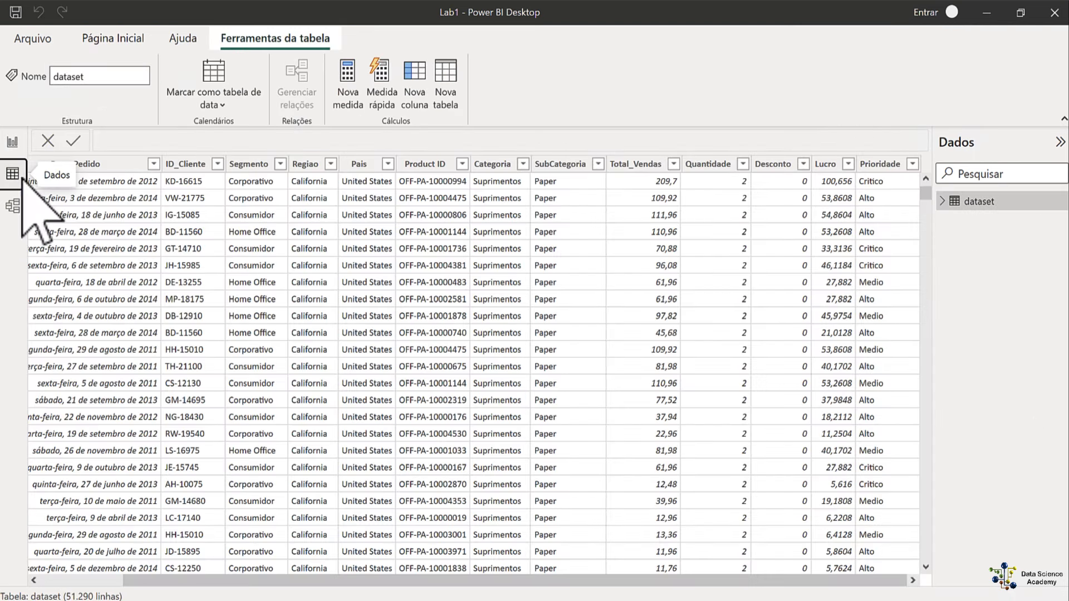
left_click(598, 164)
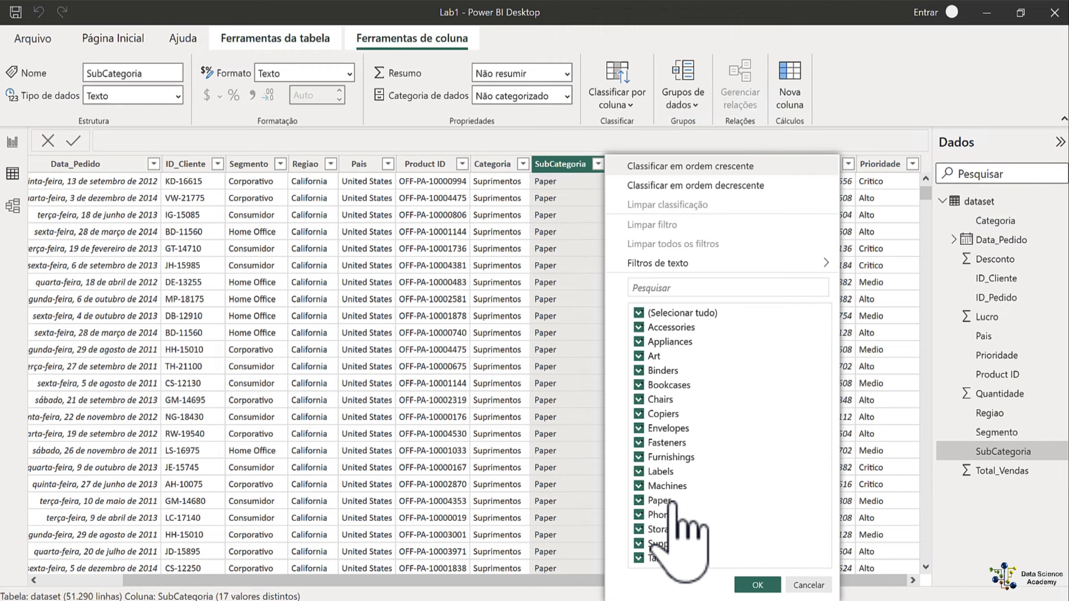
key("Escape")
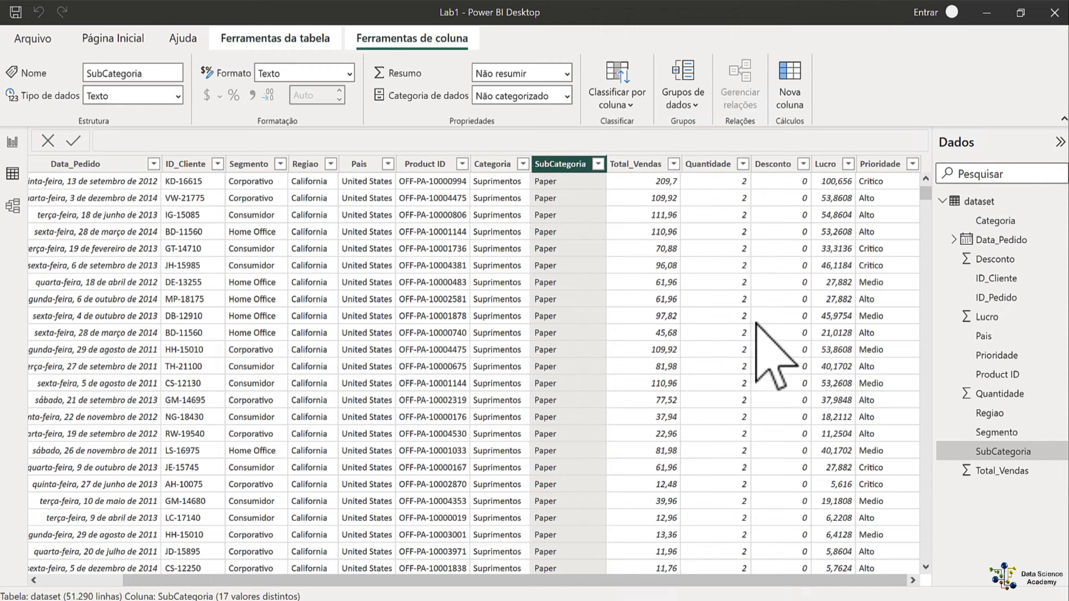
left_click(523, 163)
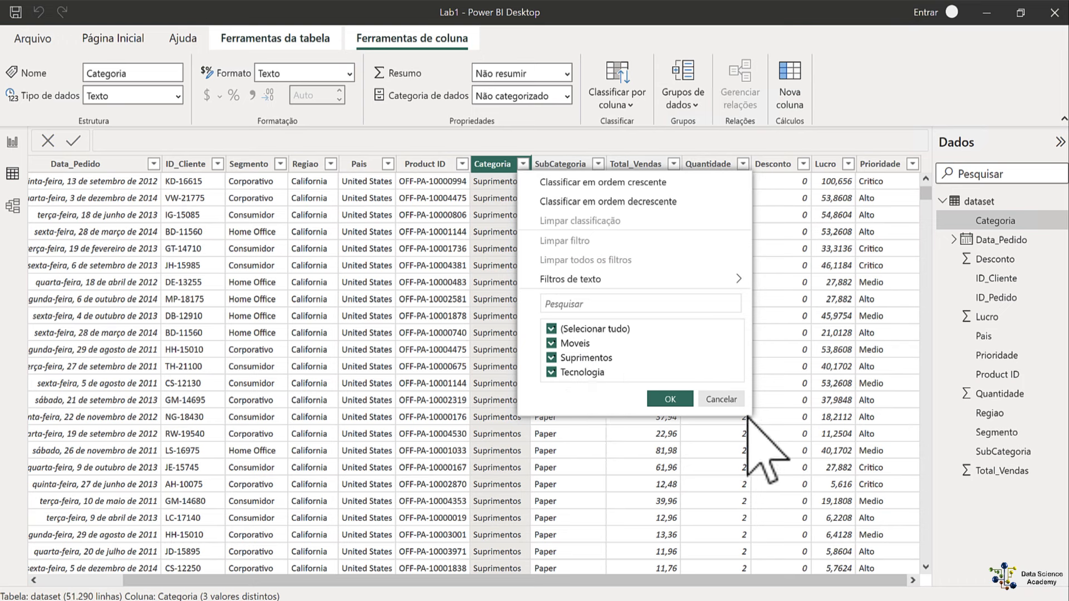
left_click(721, 399)
left_click(597, 164)
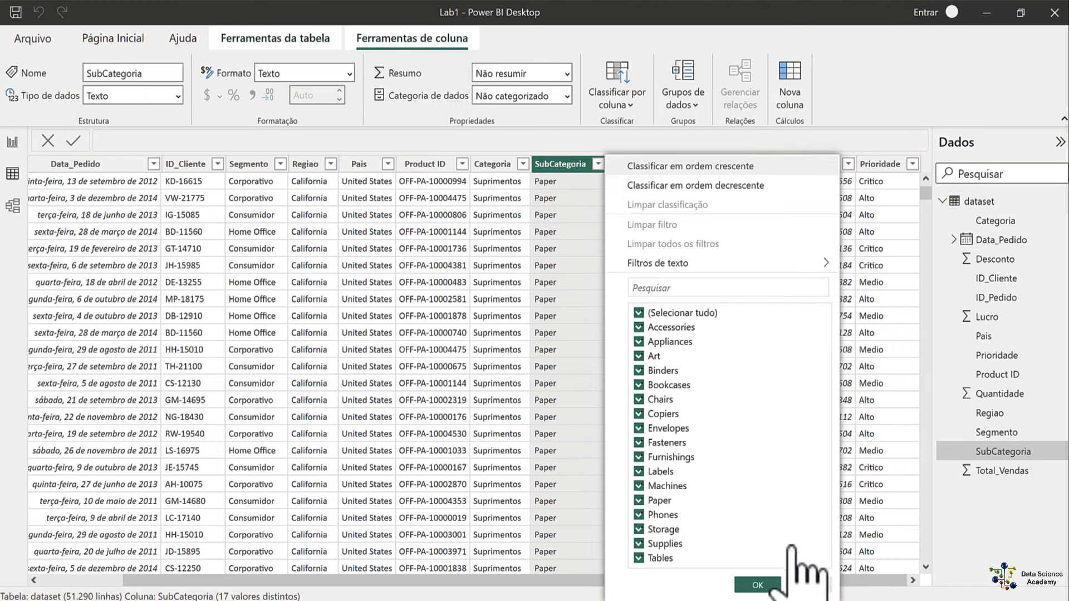
left_click(811, 585)
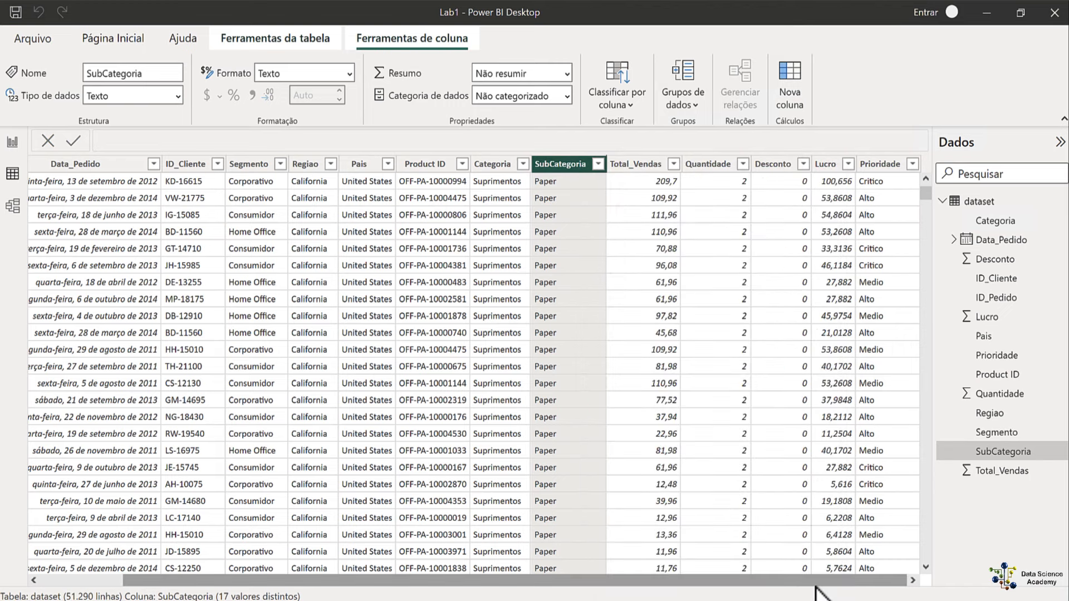
Step: Add an empty stacked column chart to the report page and place it beside the pie chart
left_click(12, 142)
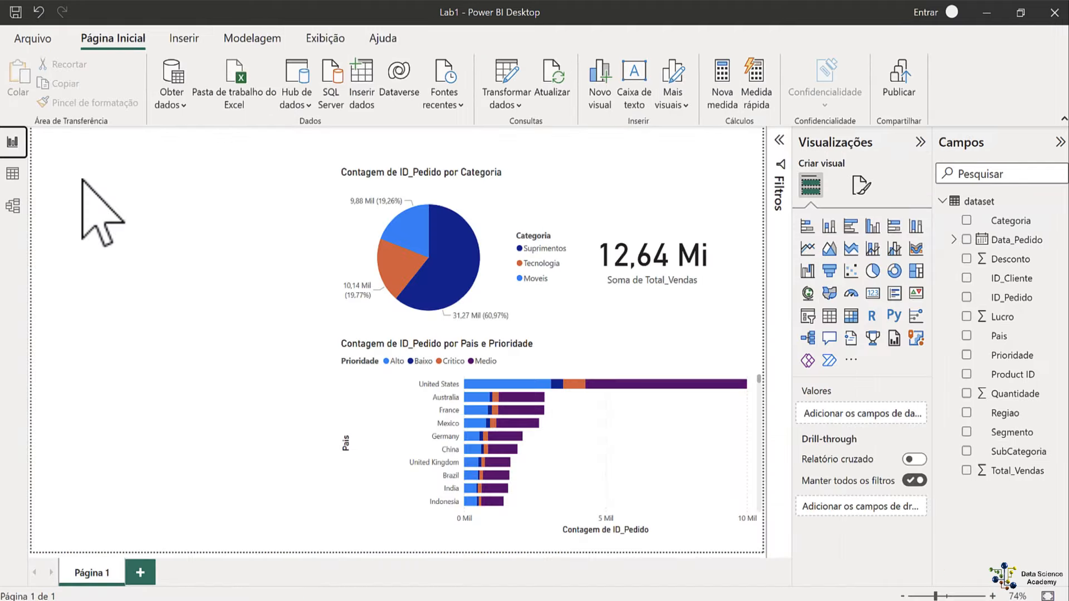
left_click(829, 227)
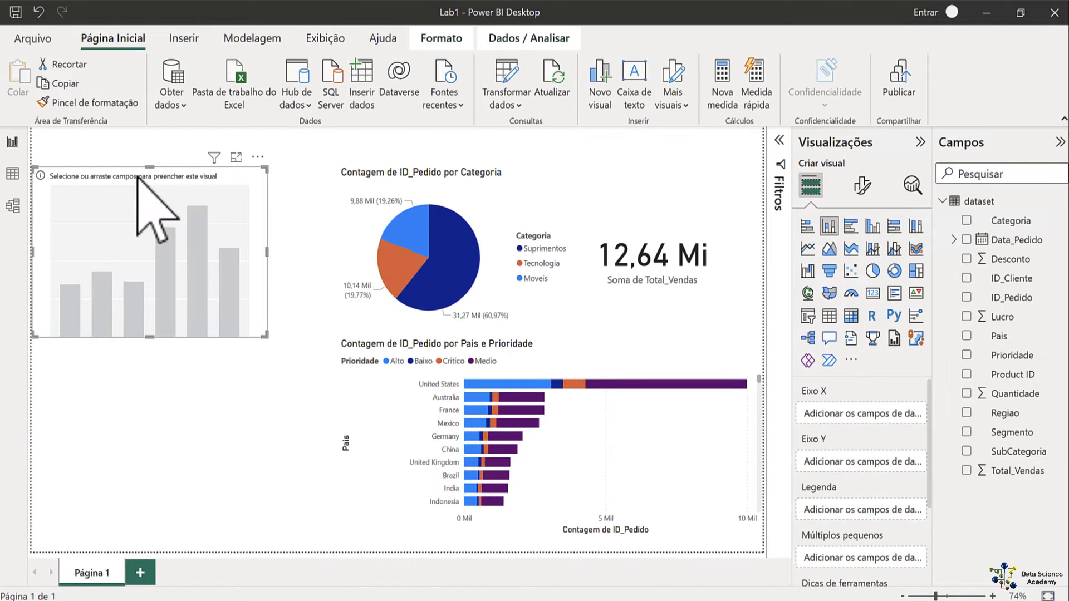
left_click_drag(131, 174, 182, 179)
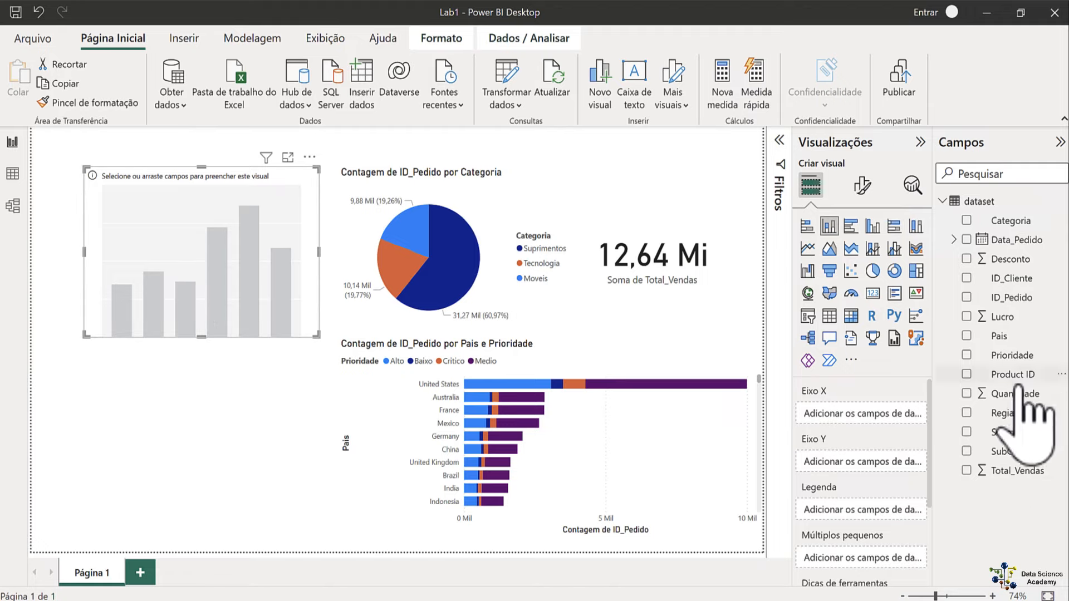
Step: Plot SubCategoria on the new chart's X axis and Desconto on its Y axis, aggregated as Média
left_click_drag(1016, 452, 860, 413)
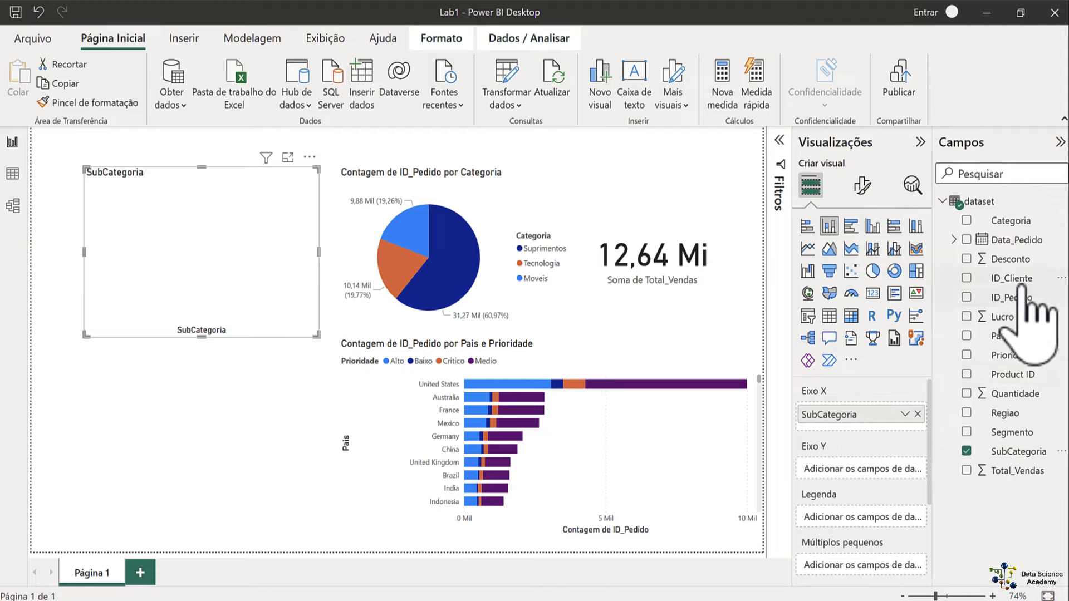
mouse_move(1009, 261)
left_mouse_down()
mouse_move(907, 227)
mouse_move(841, 501)
mouse_move(852, 474)
left_mouse_up()
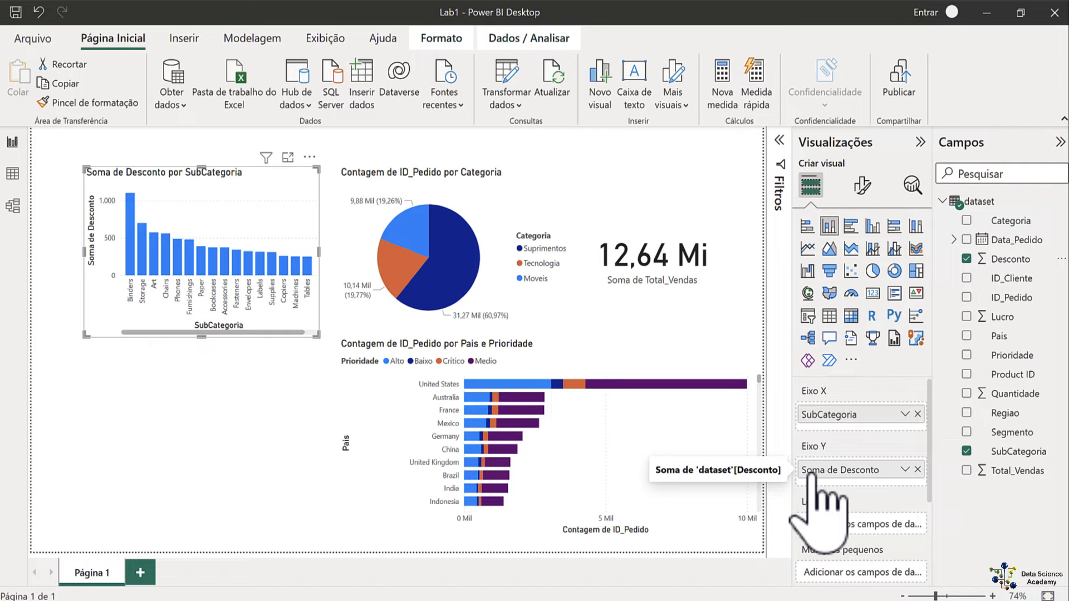
left_click(905, 469)
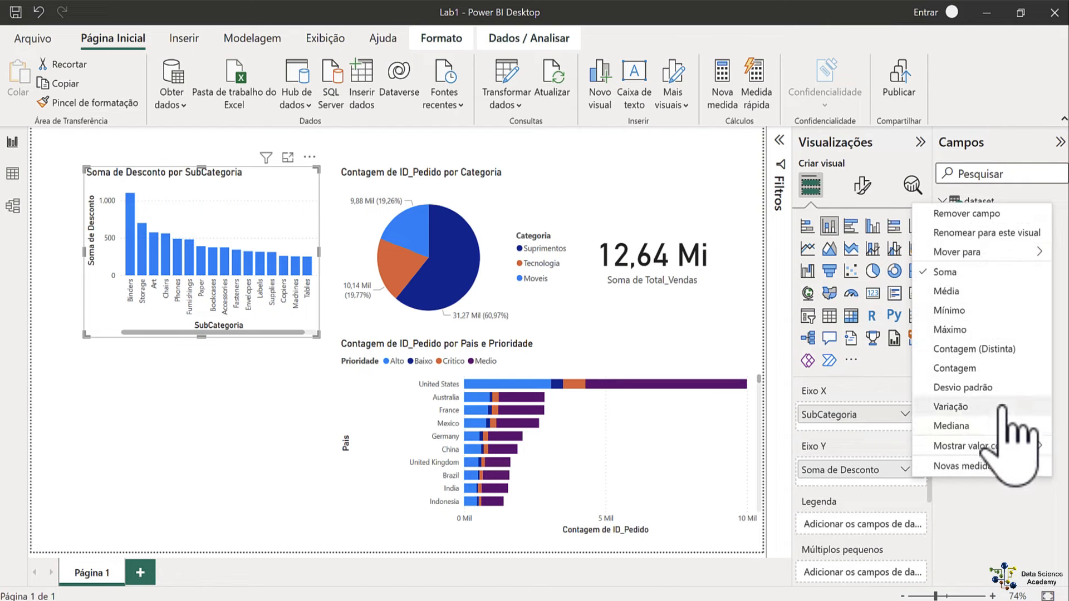
left_click(952, 291)
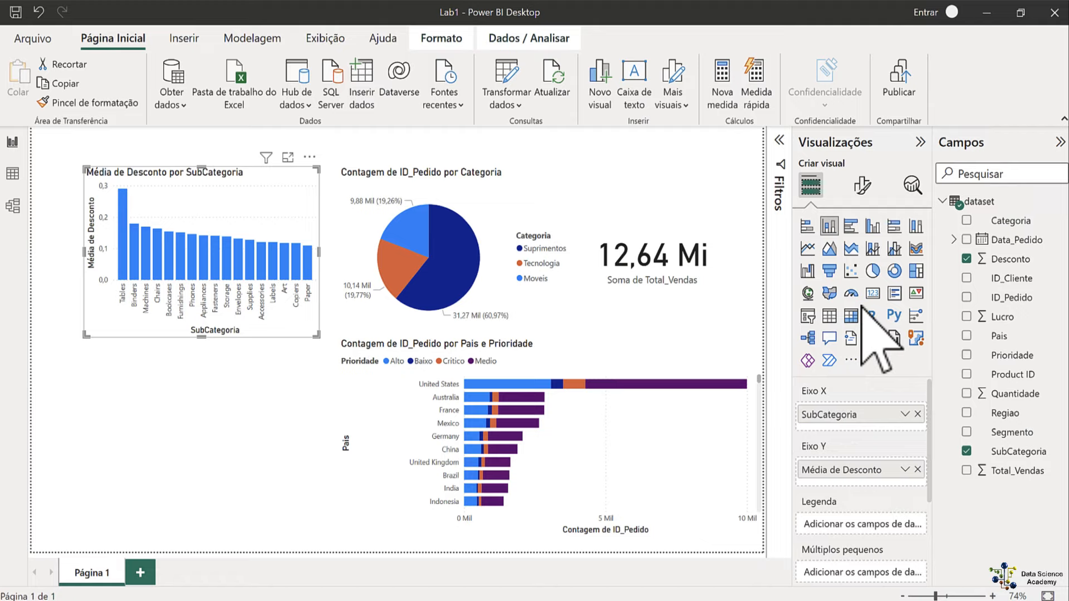
Step: Convert the average discount by subcategory visual to a clustered bar chart
left_click(850, 227)
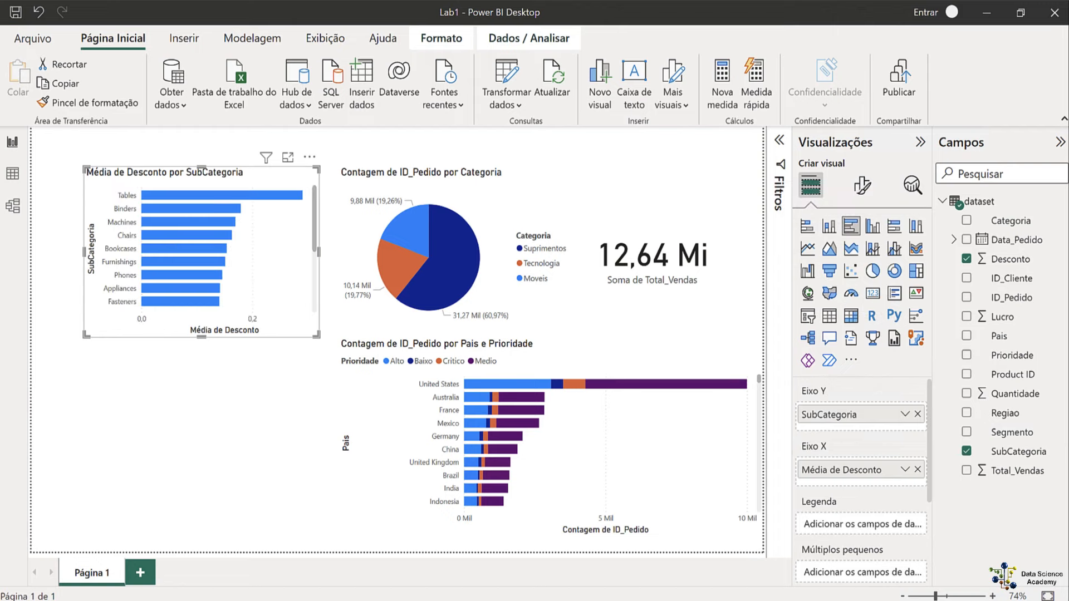
left_click(829, 226)
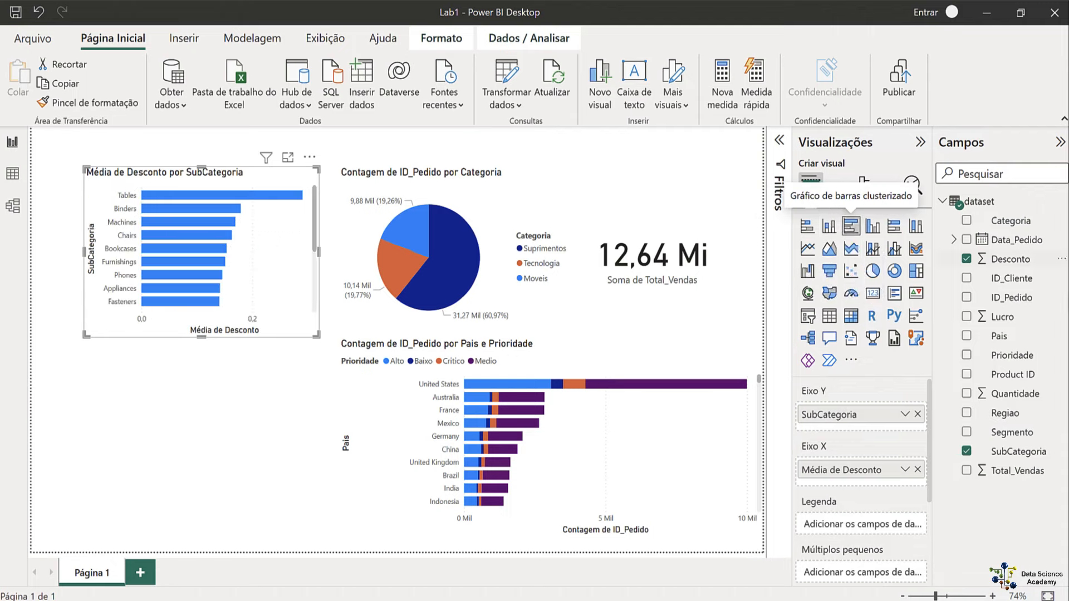
left_click_drag(315, 210, 312, 294)
left_click_drag(319, 212, 327, 173)
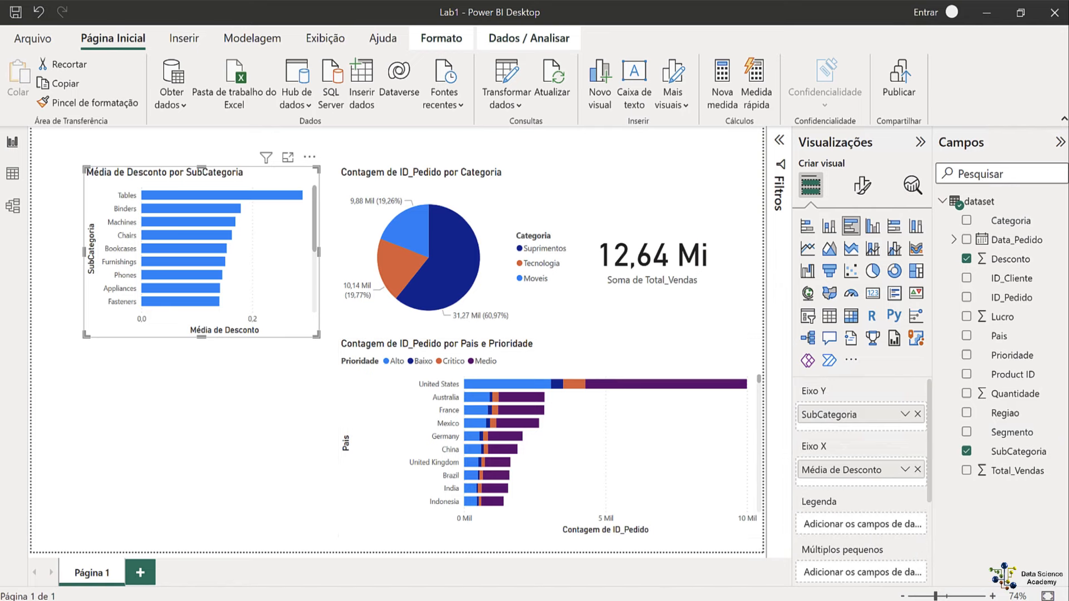
Step: Check the discount chart against question 4 in Requisitos.txt and return to Power BI Desktop
key("super+Tab")
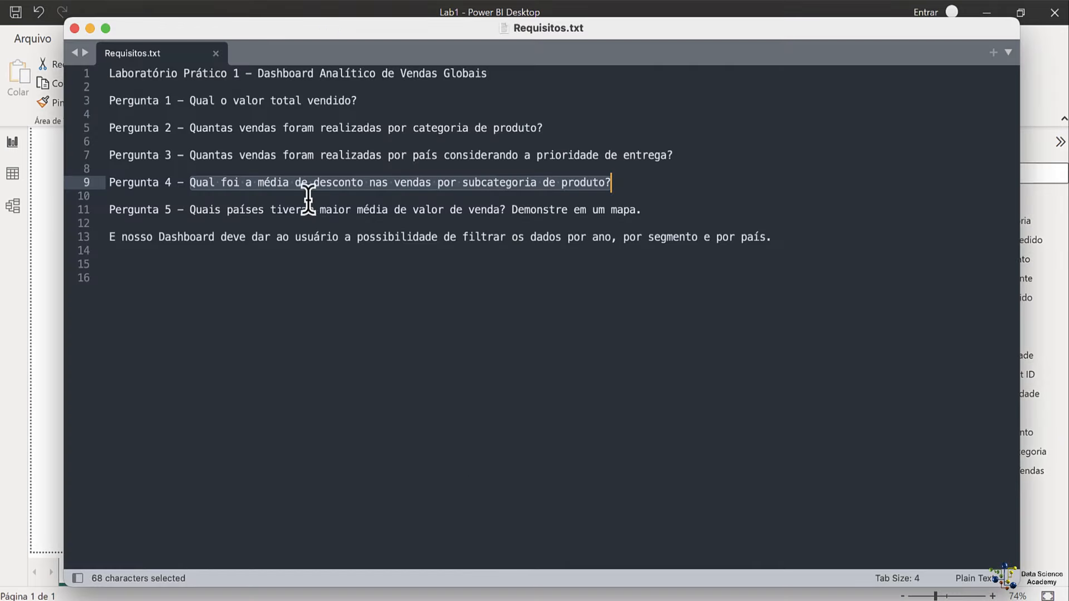
left_click(90, 29)
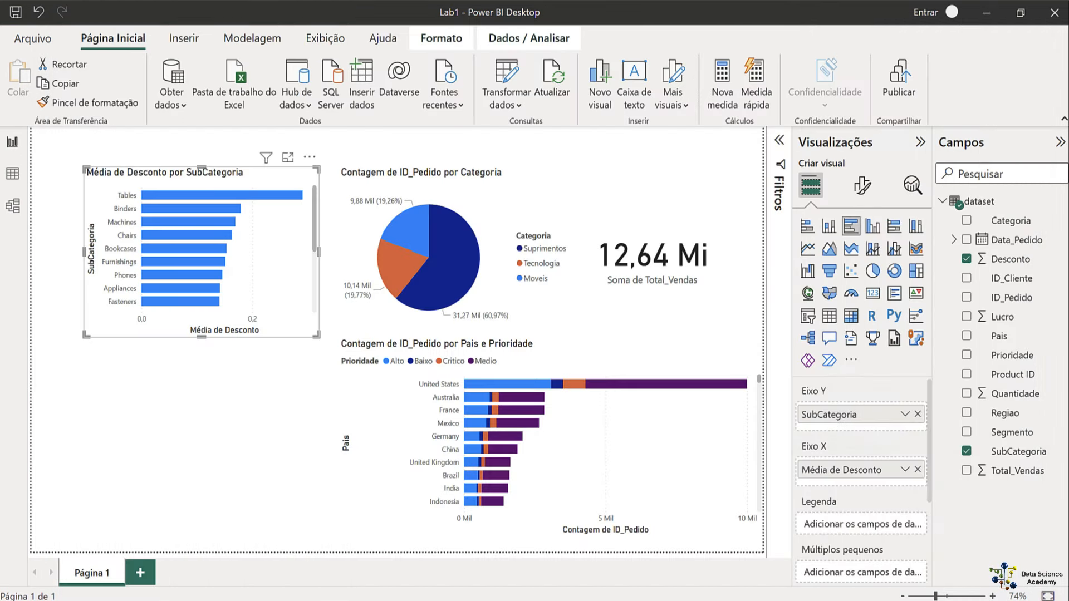